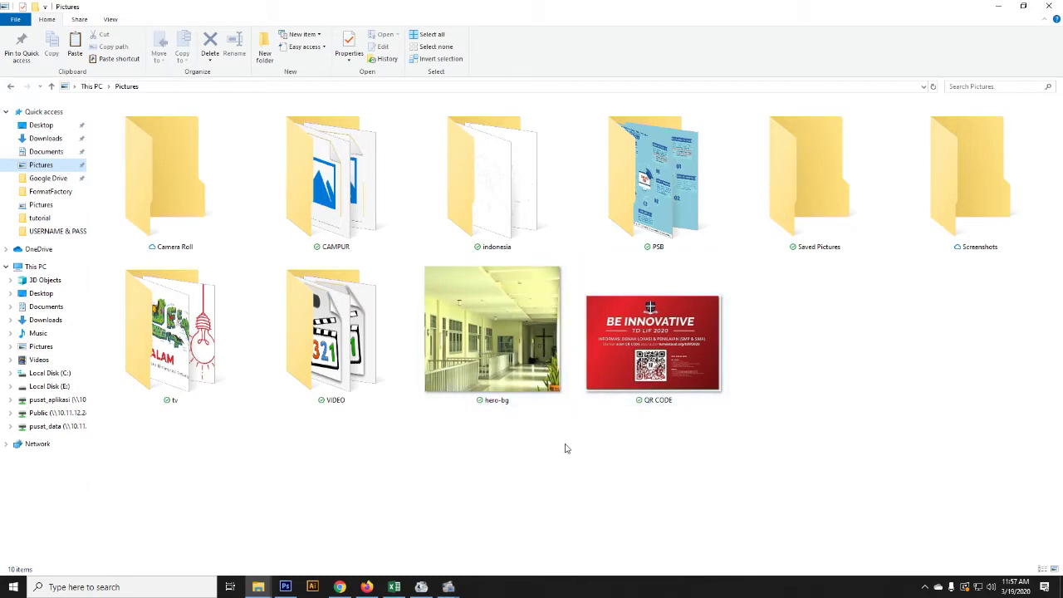
Compress the hero-bg and QR CODE images together into Pictures.rar in the Pictures folder, and select the new archive.
click(638, 397)
drag(785, 441, 474, 357)
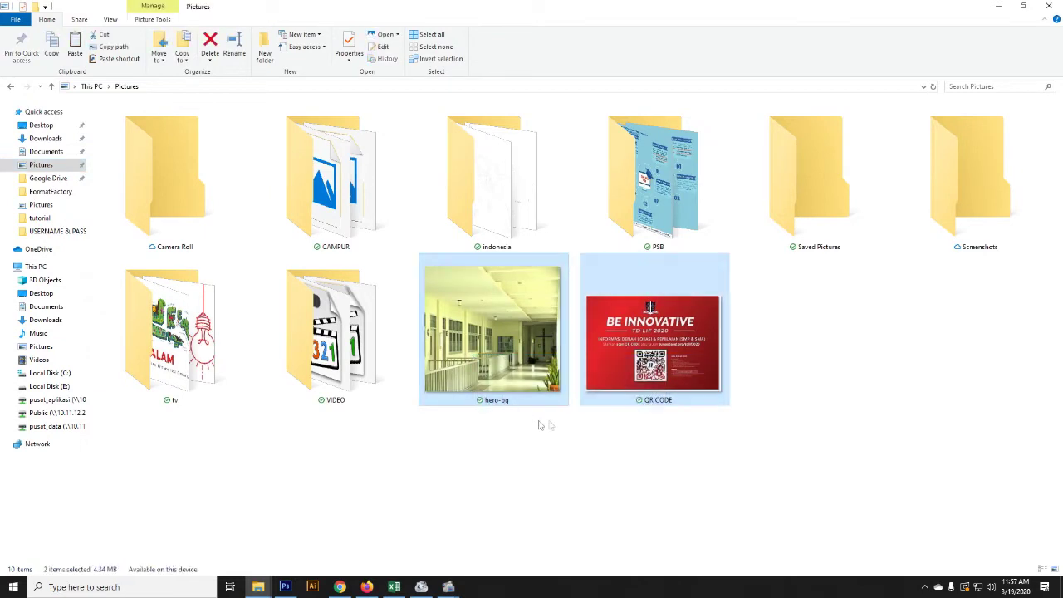
right_click(511, 358)
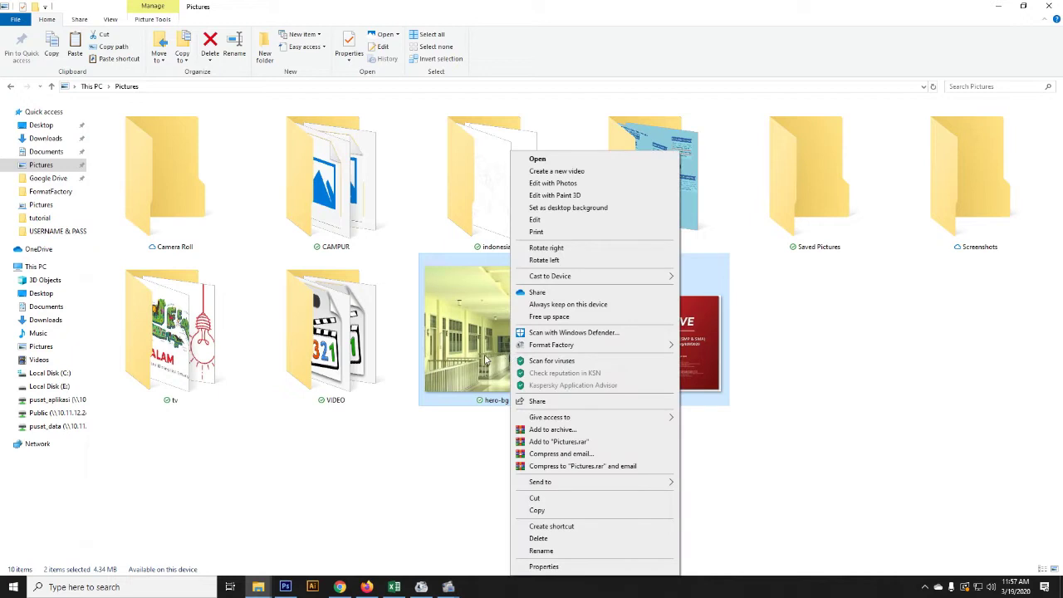
right_click(486, 359)
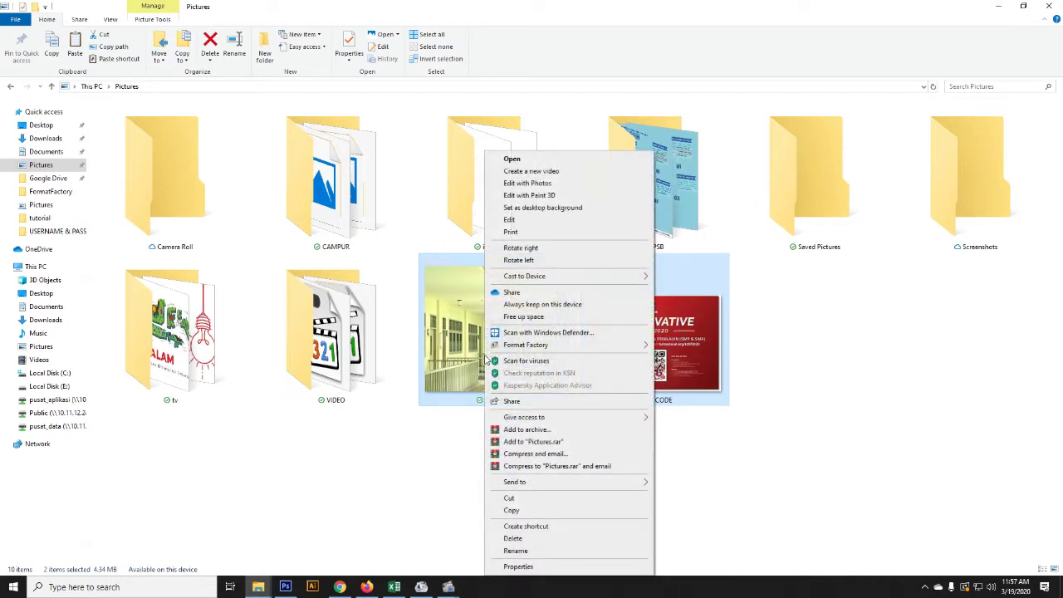
click(534, 442)
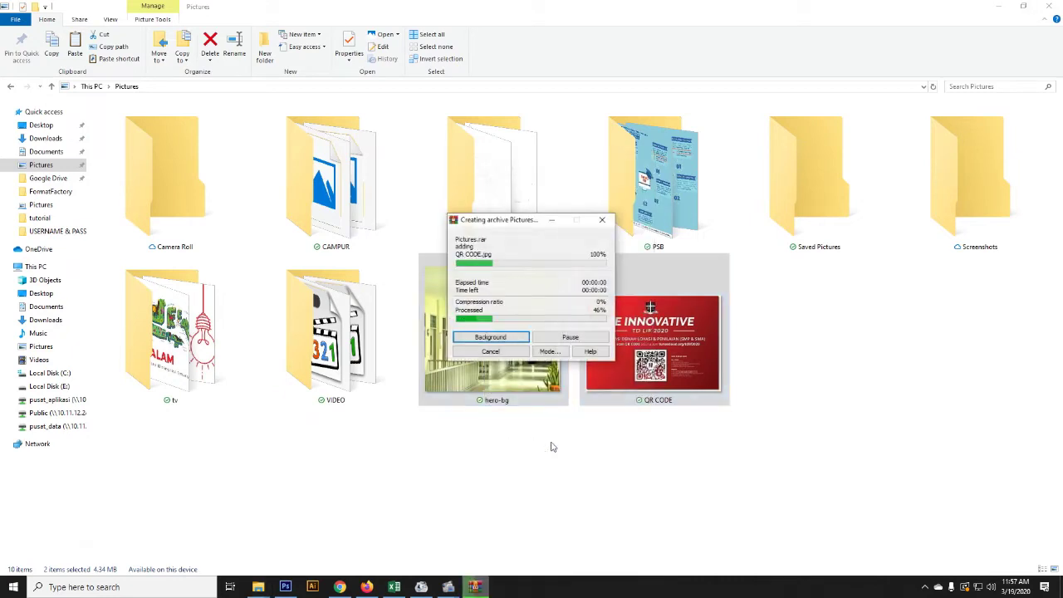
drag(677, 456, 683, 324)
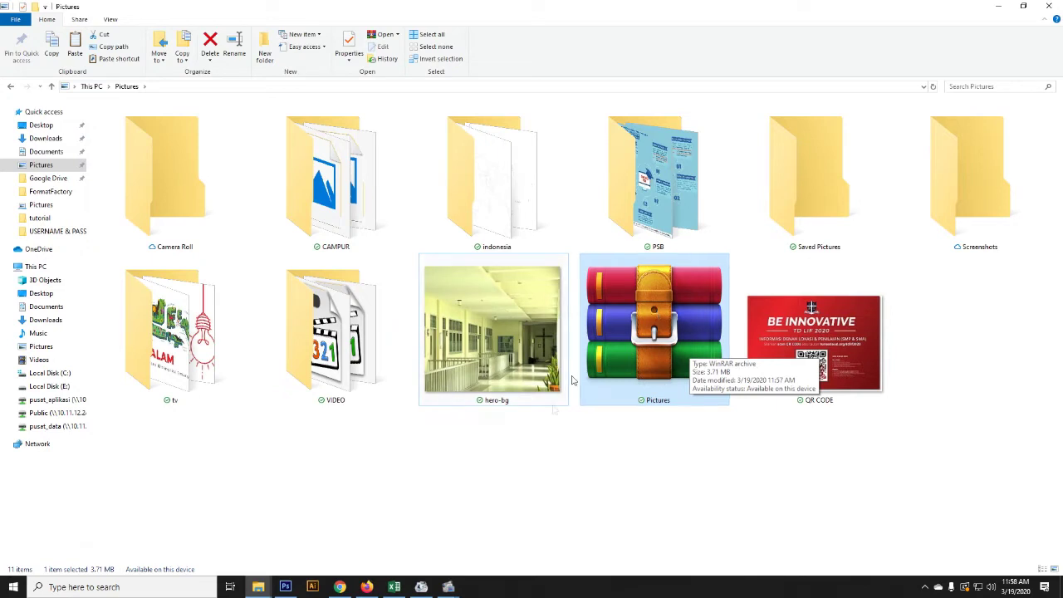
Switch to Chrome and view the WinRAR downloads under UNDUH APLIKASI on the Panduan page of belajar.tunasdaud.org.
click(339, 587)
click(469, 9)
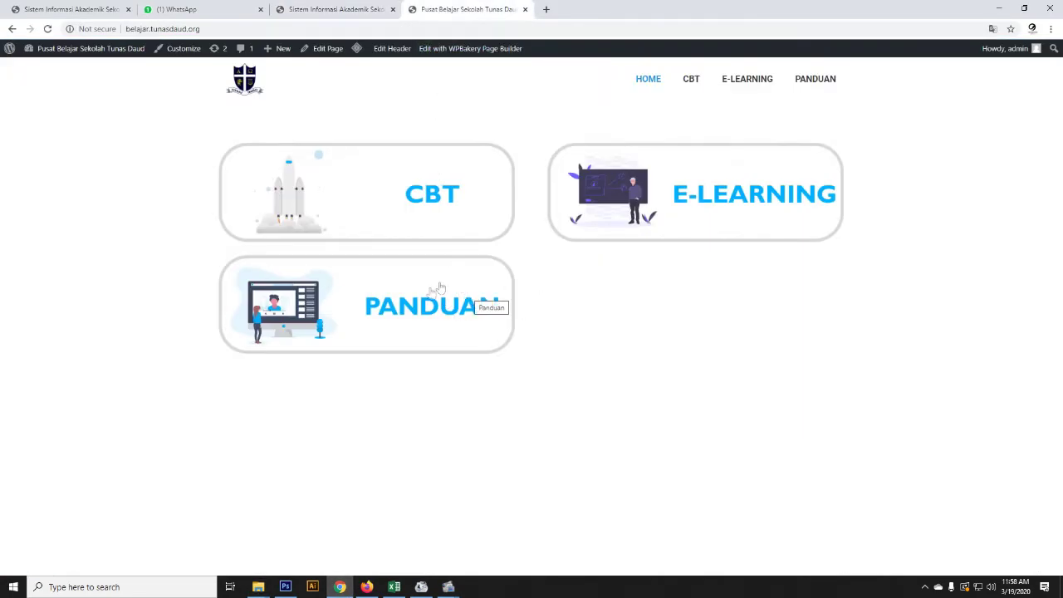
click(199, 28)
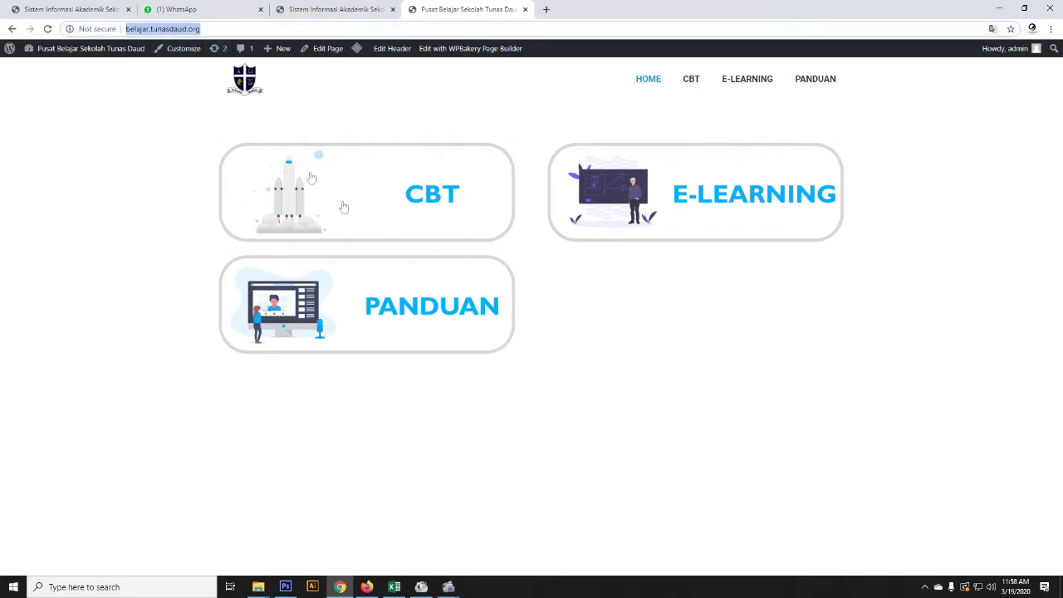
click(418, 301)
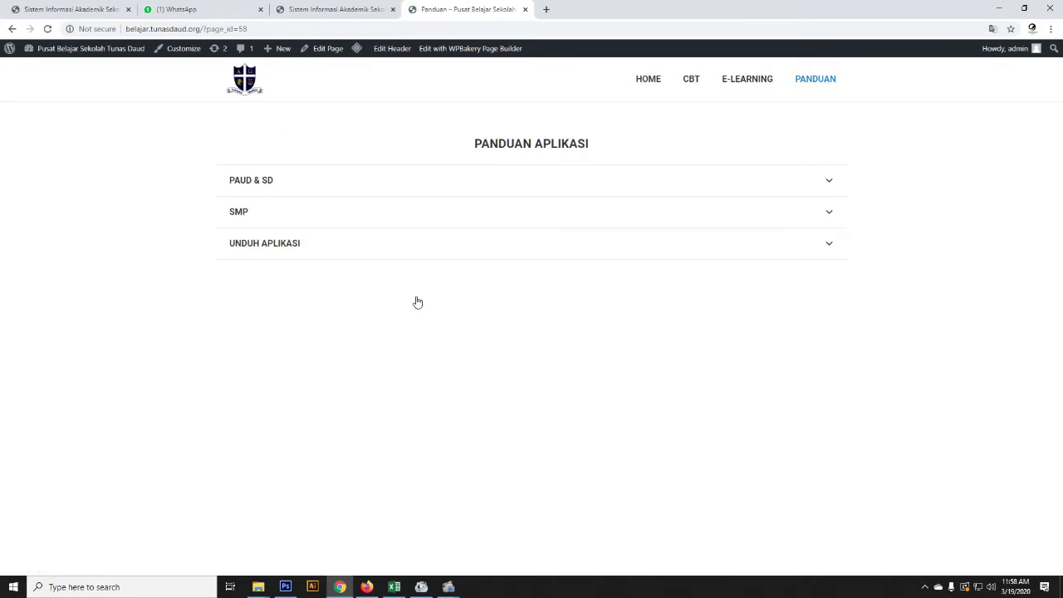
click(435, 258)
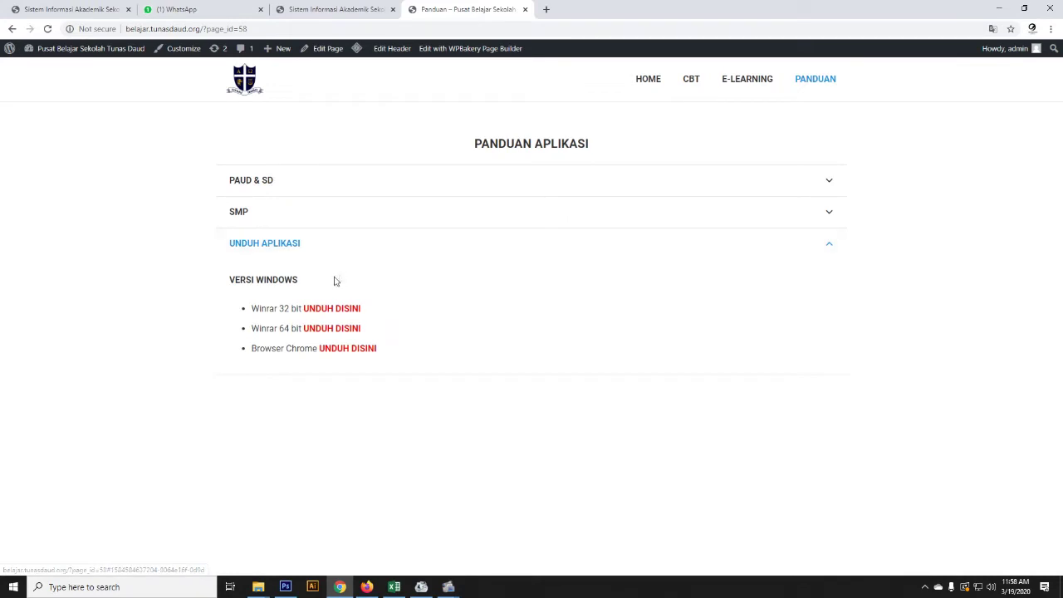
click(337, 249)
click(336, 247)
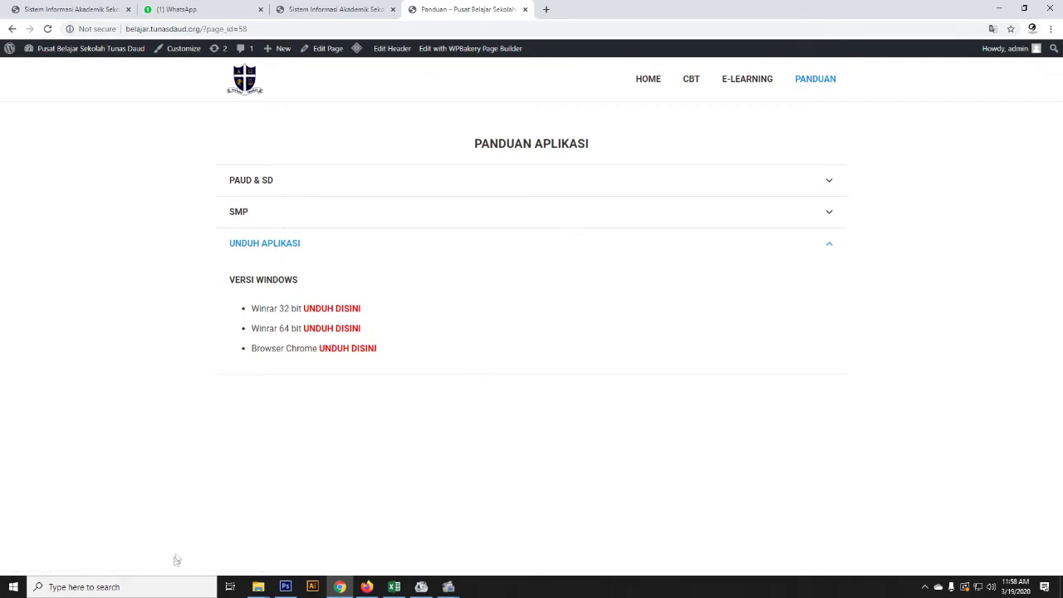
Check in File Explorer's This PC properties whether Windows is 32-bit or 64-bit, and return to the download page in Chrome.
click(259, 586)
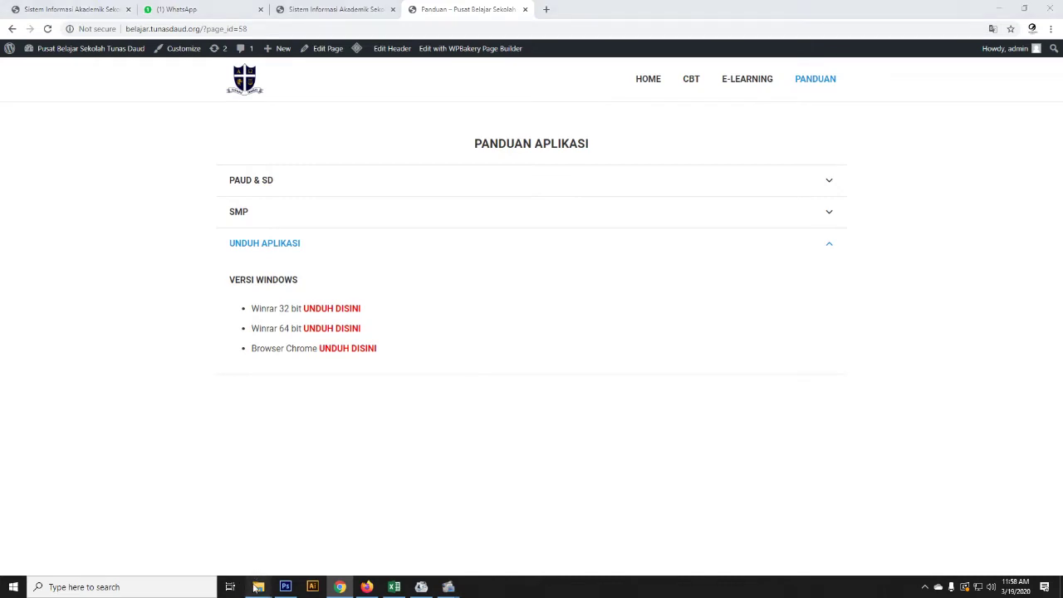
click(235, 567)
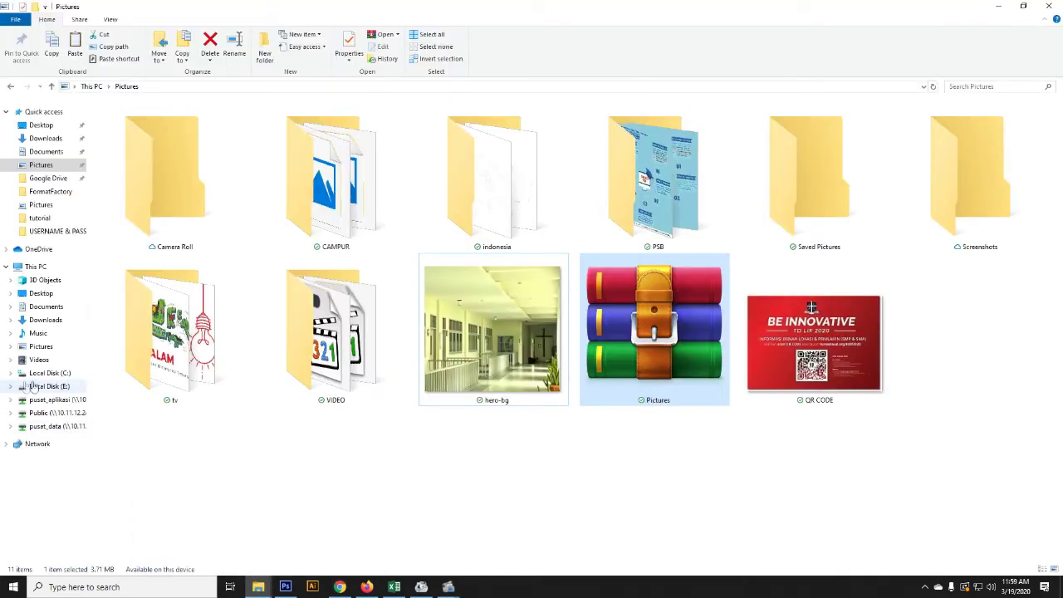
click(36, 267)
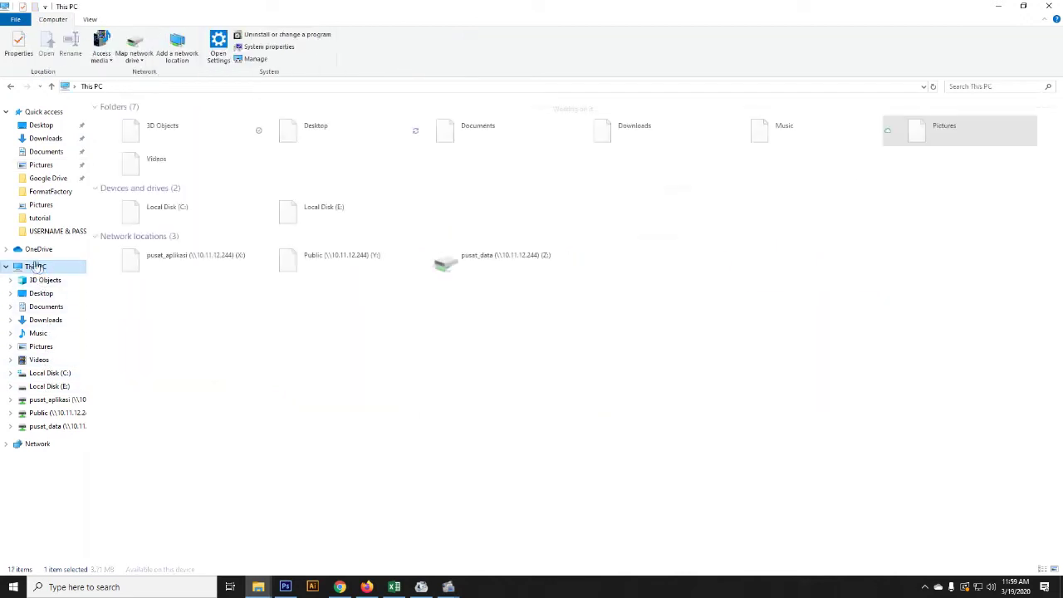
right_click(37, 272)
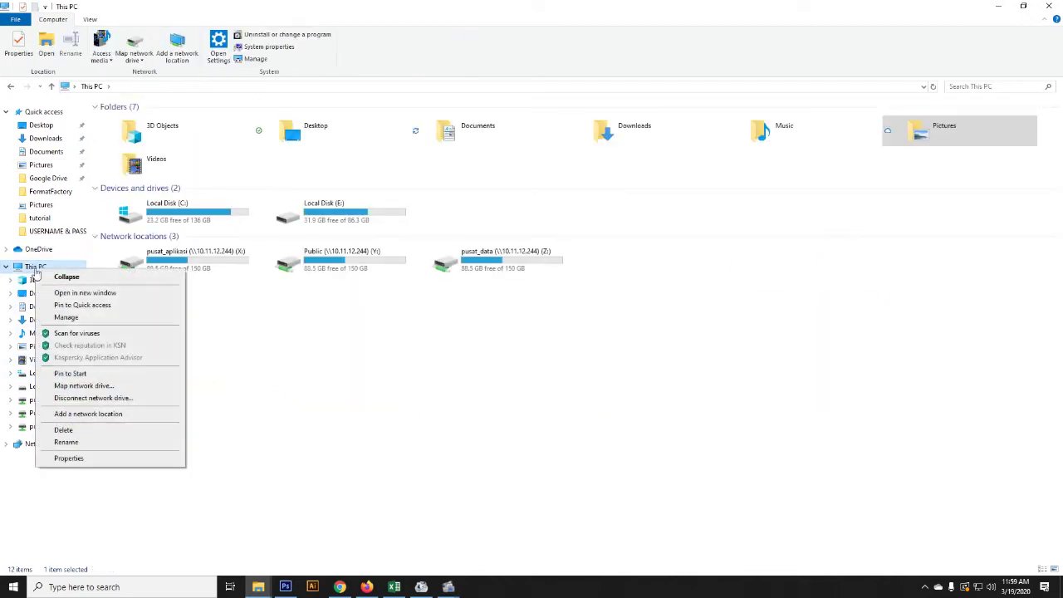
click(100, 461)
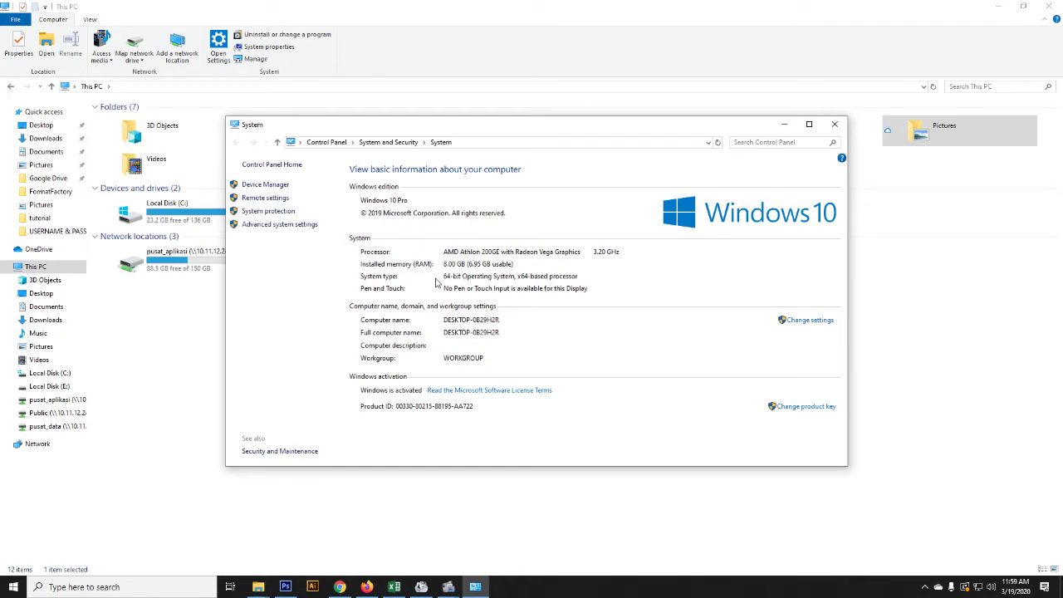
click(836, 125)
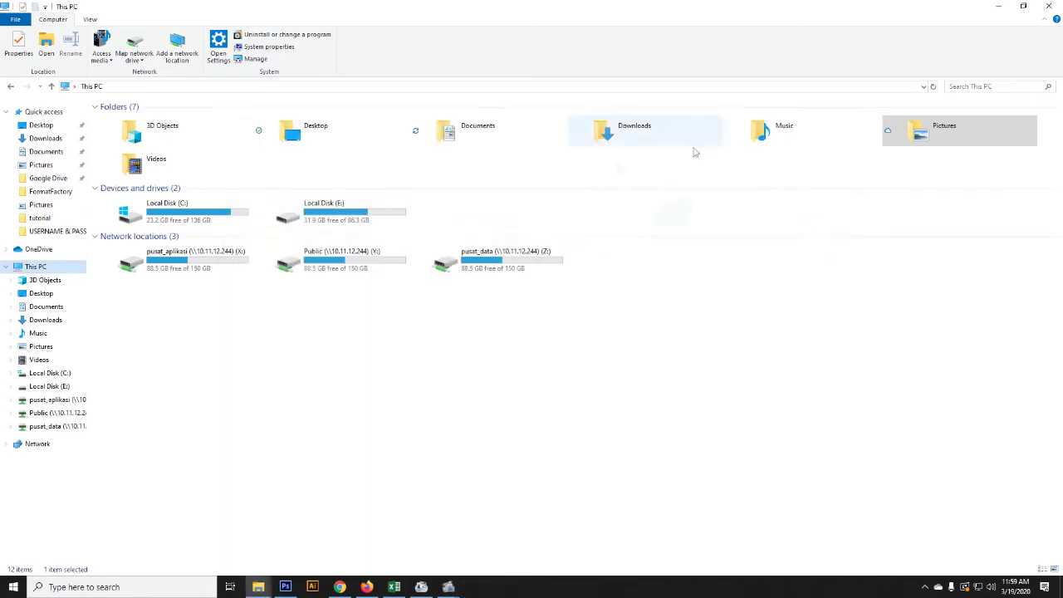
right_click(34, 270)
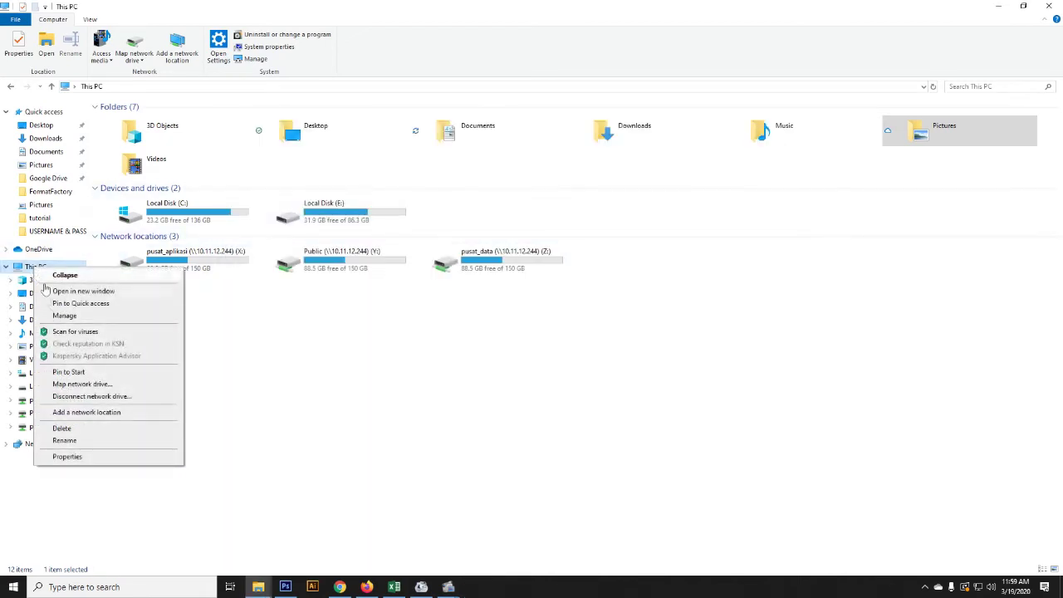
click(70, 457)
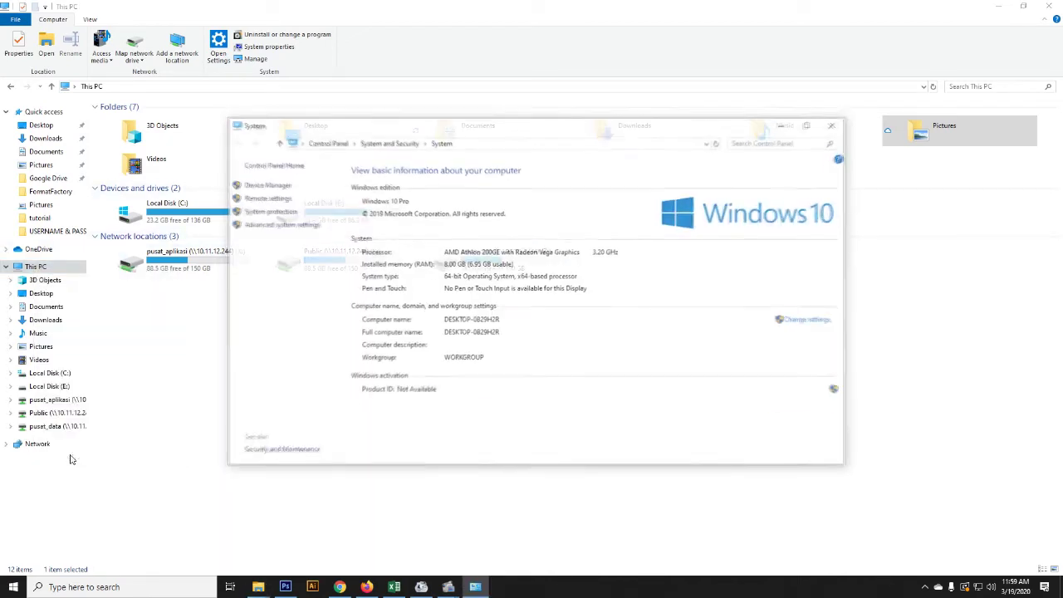
click(835, 124)
click(339, 587)
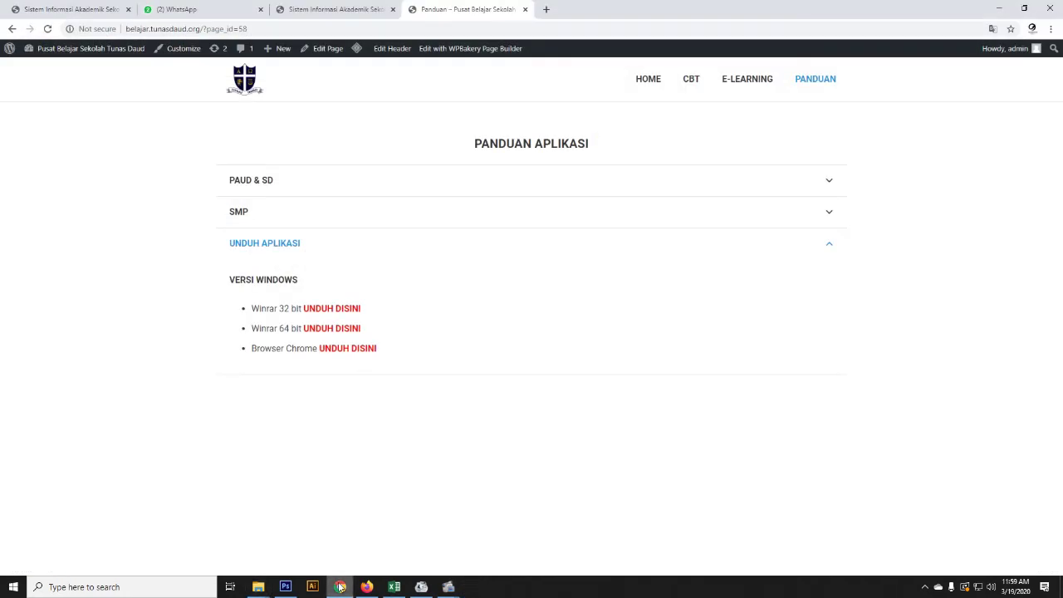
Switch to File Explorer, go to the Pictures folder and select the Pictures.rar archive.
mouse_move(259, 586)
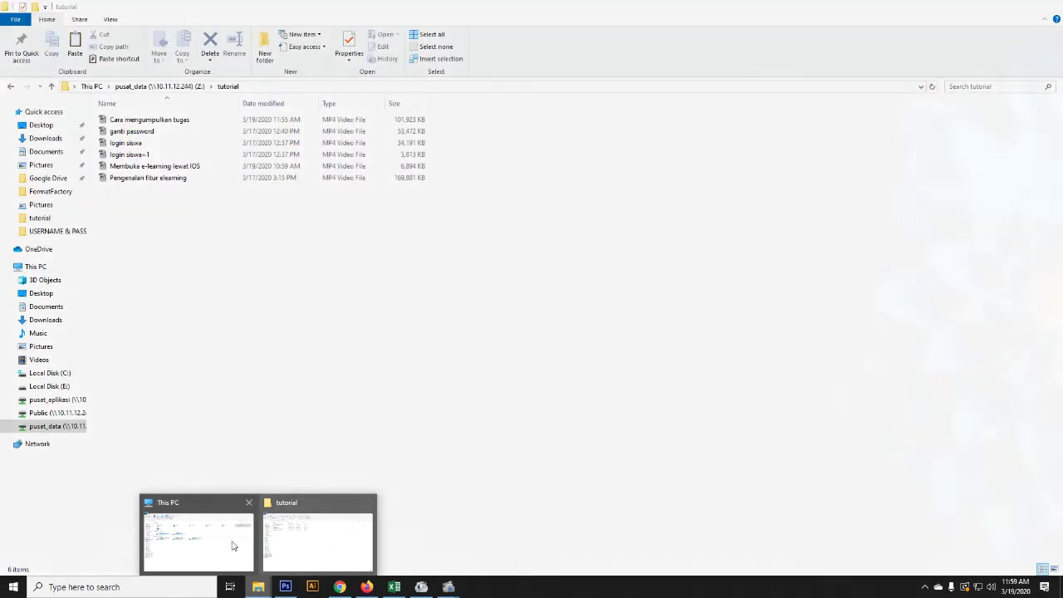
click(232, 545)
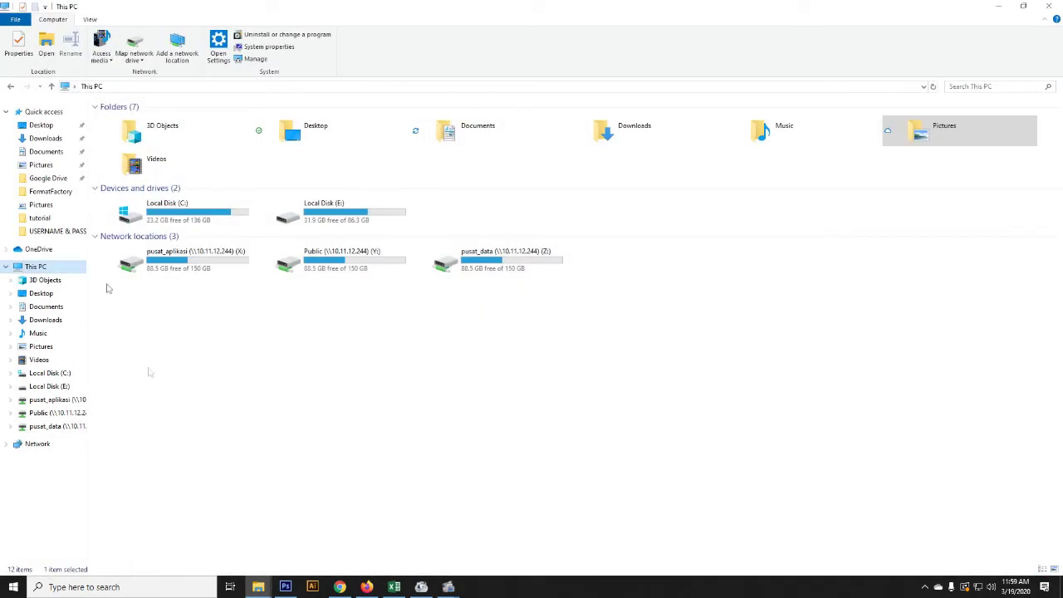
click(41, 164)
click(660, 356)
Switch to the TD SMART e-learning site in Chrome and open the Kirim Tugas form for Tugas Kegiatan Jeda 20 Maret 2020.
click(341, 587)
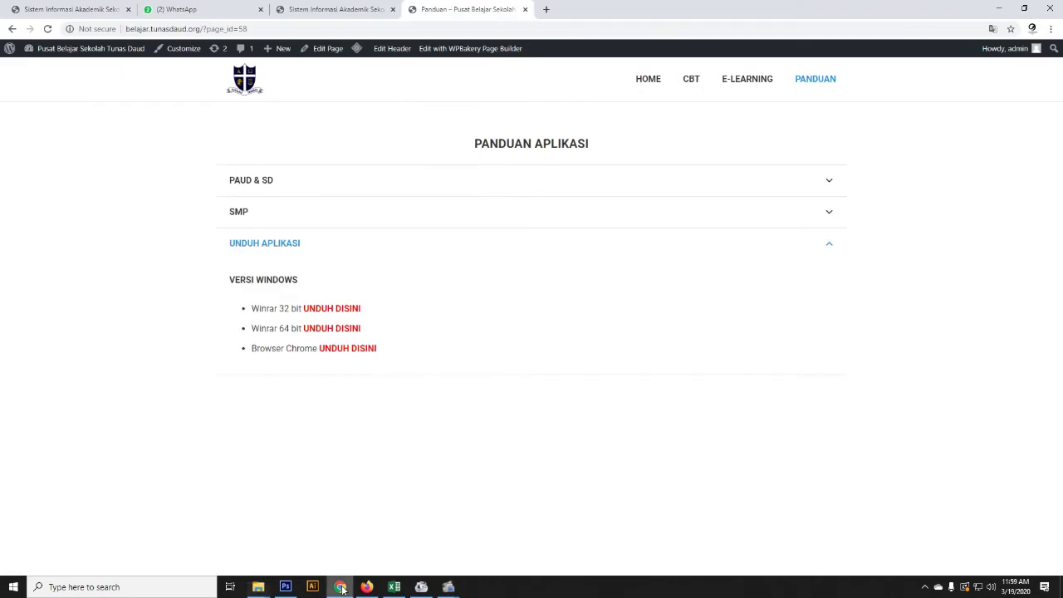
click(337, 9)
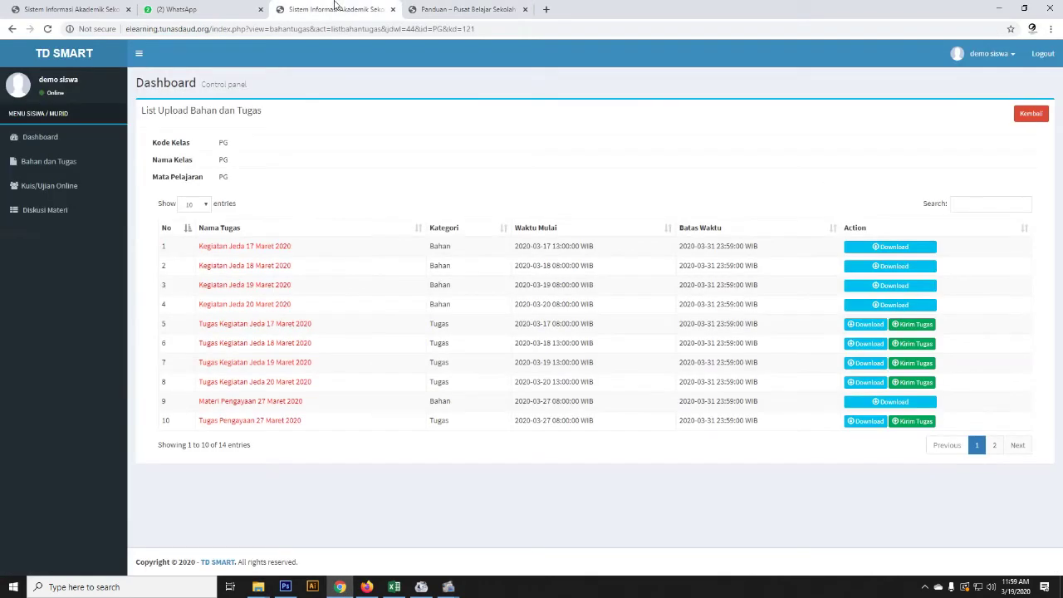
click(902, 387)
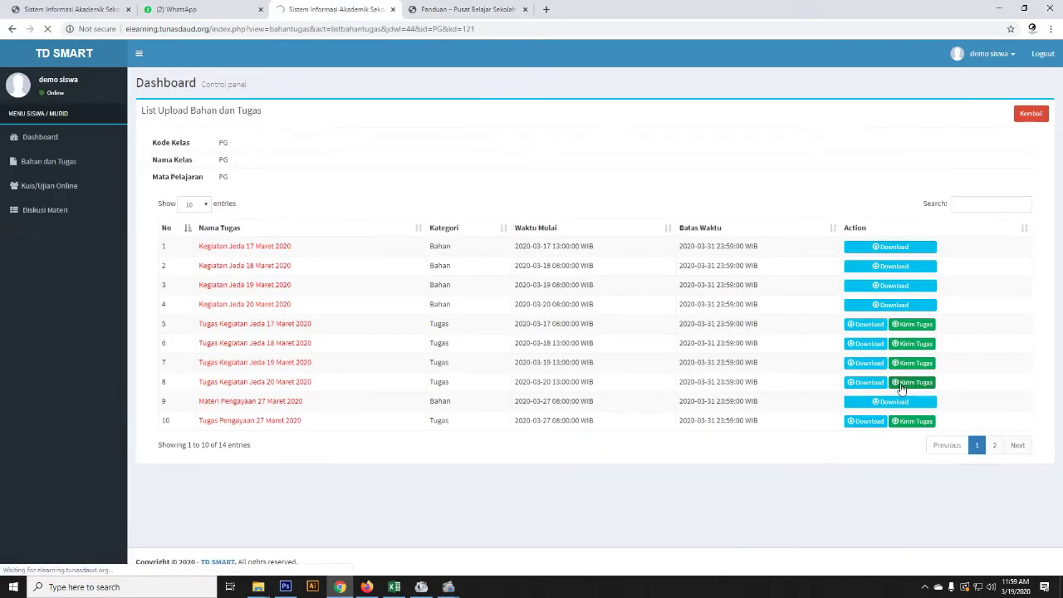
Attach Pictures.rar from the Pictures folder as the assignment file and submit the assignment.
click(263, 143)
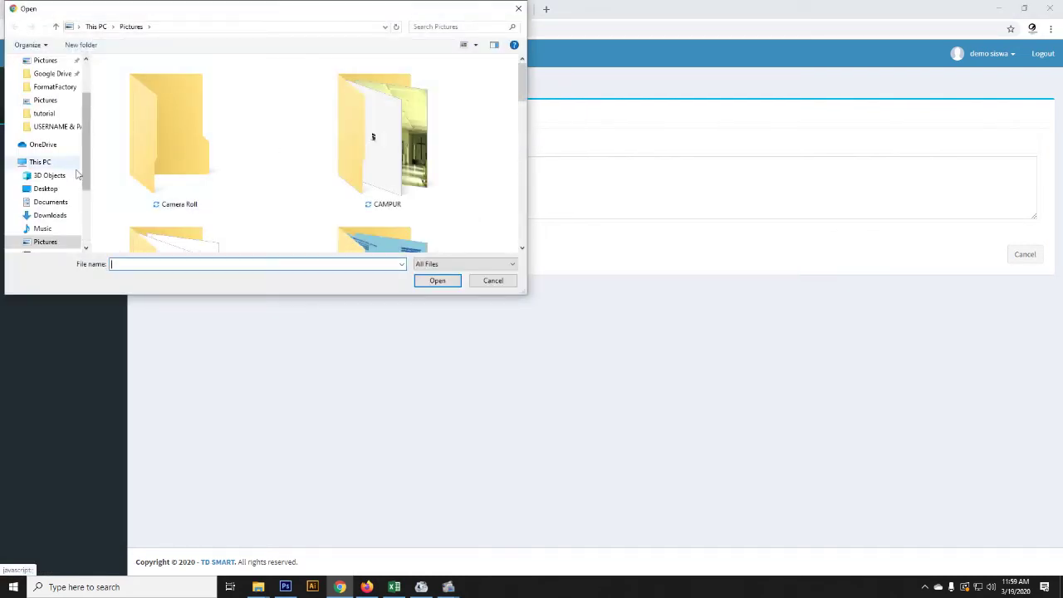
scroll(299, 173, down, 10)
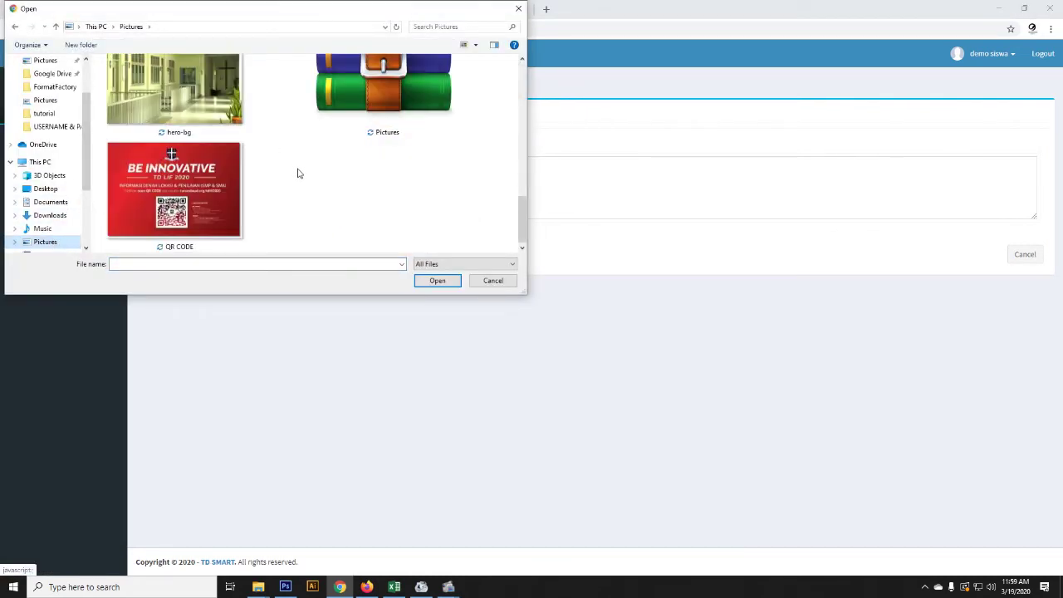
scroll(345, 186, up, 1)
click(392, 146)
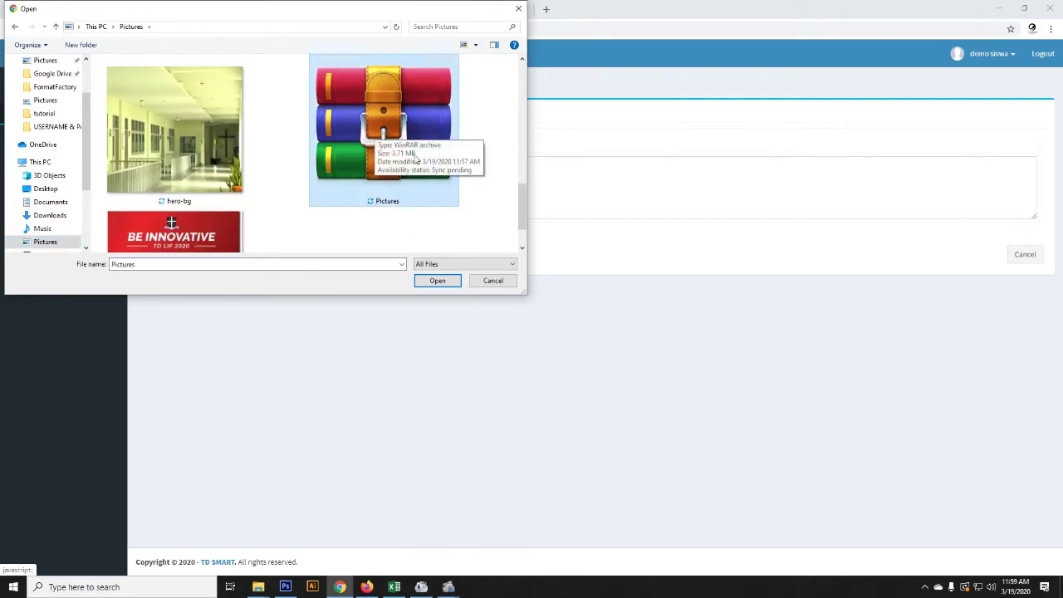
click(436, 281)
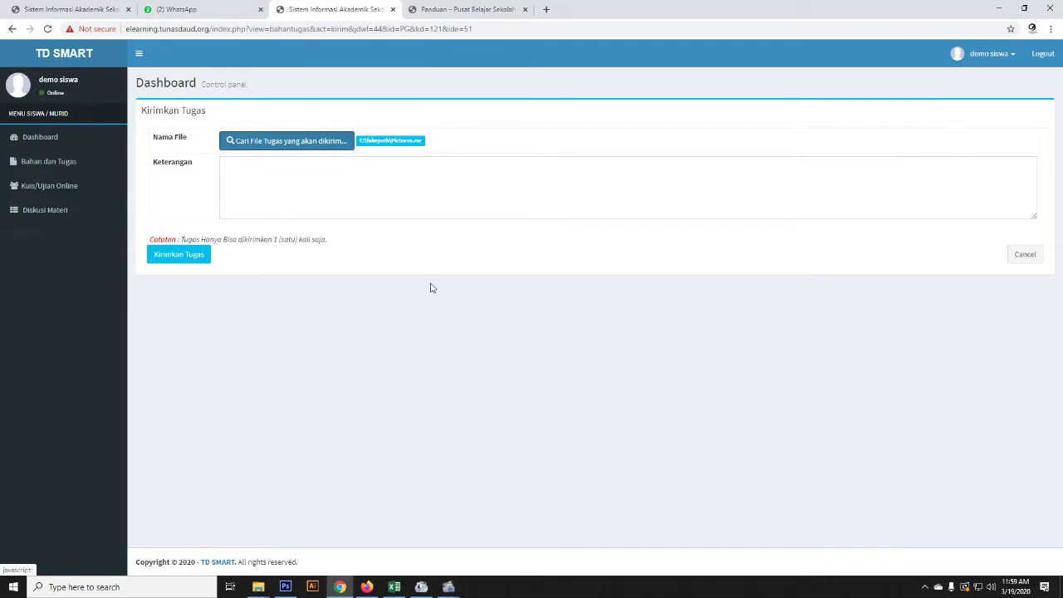
click(194, 264)
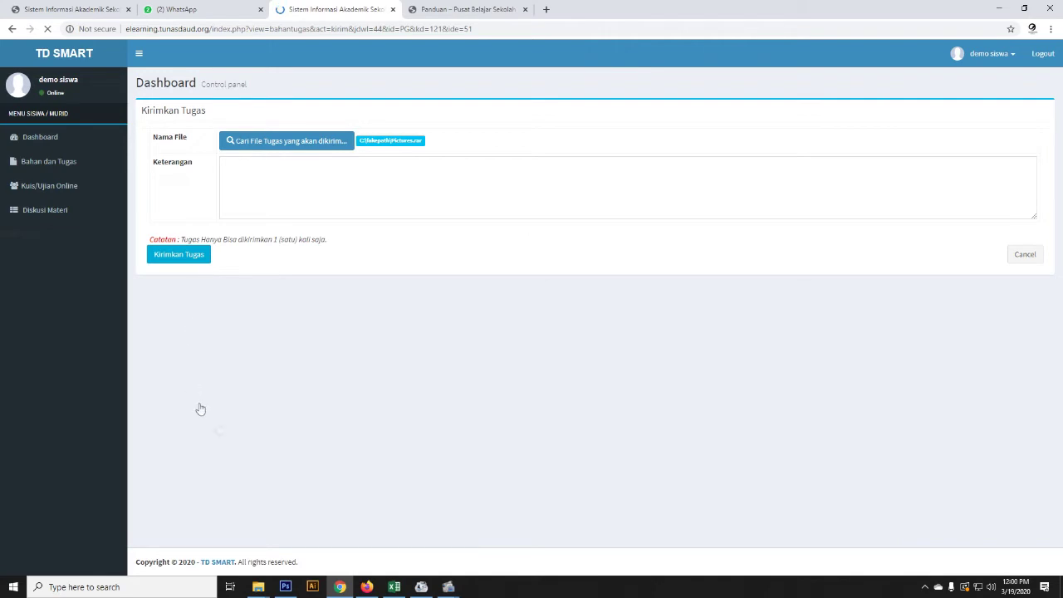
Switch to File Explorer and add the Camera Roll, CAMPUR, tv and VIDEO folders to Pictures.rar.
click(260, 587)
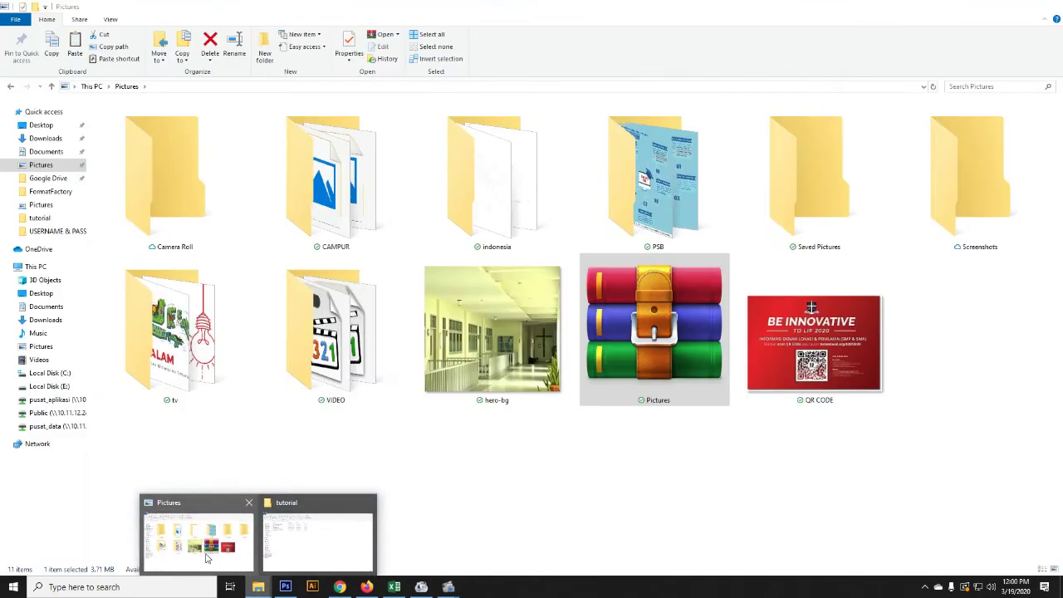
click(214, 558)
drag(355, 486, 166, 147)
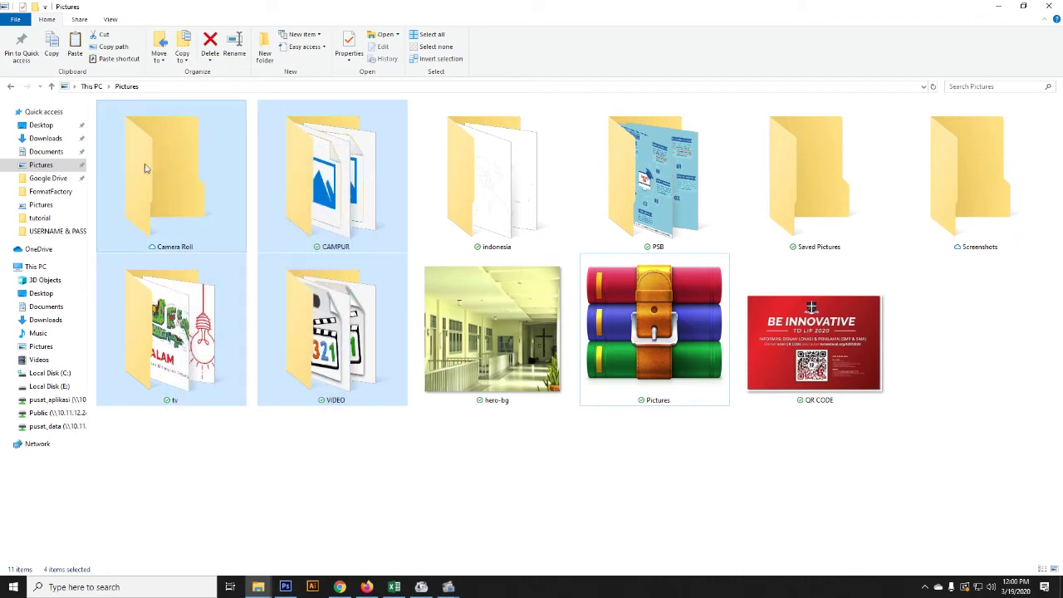
right_click(145, 168)
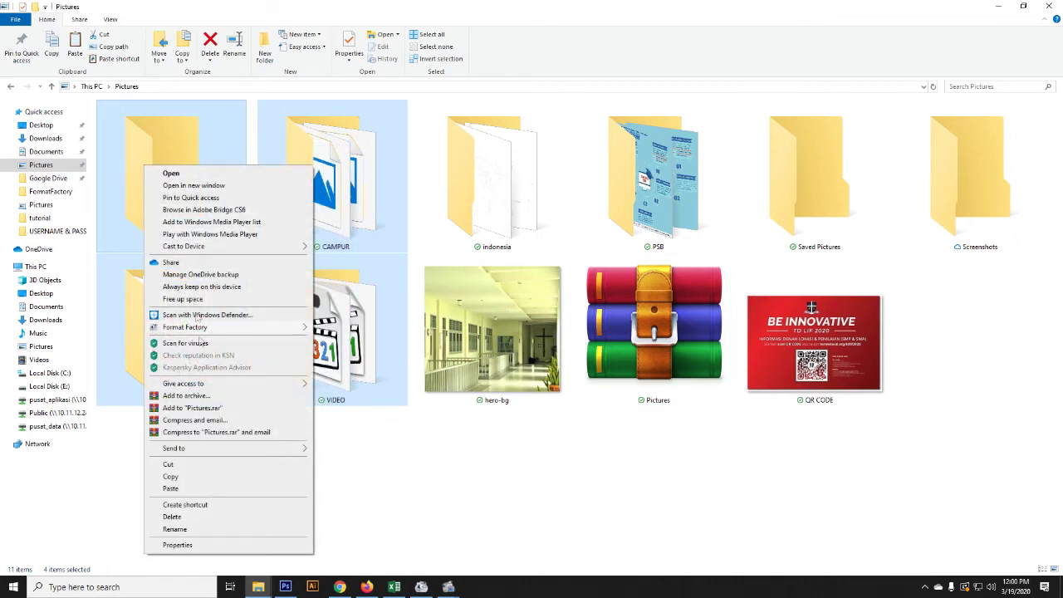
click(192, 408)
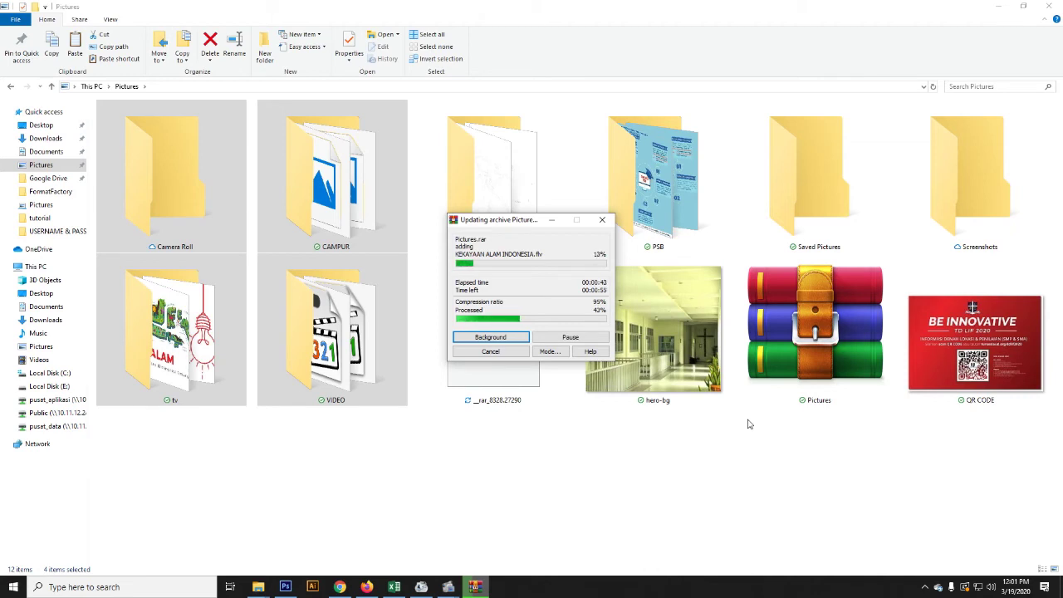
mouse_move(453, 590)
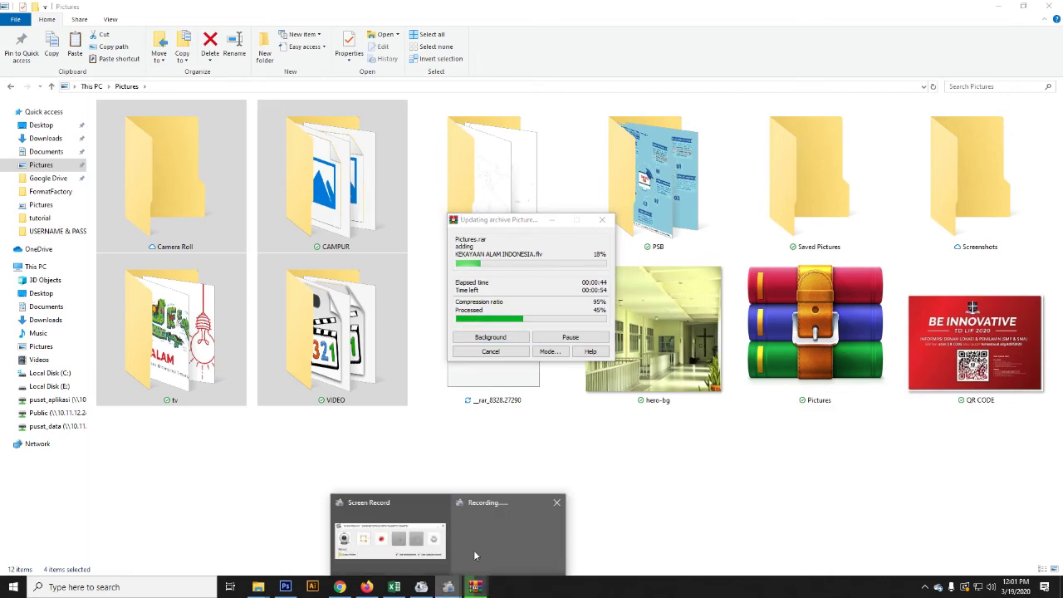
click(397, 538)
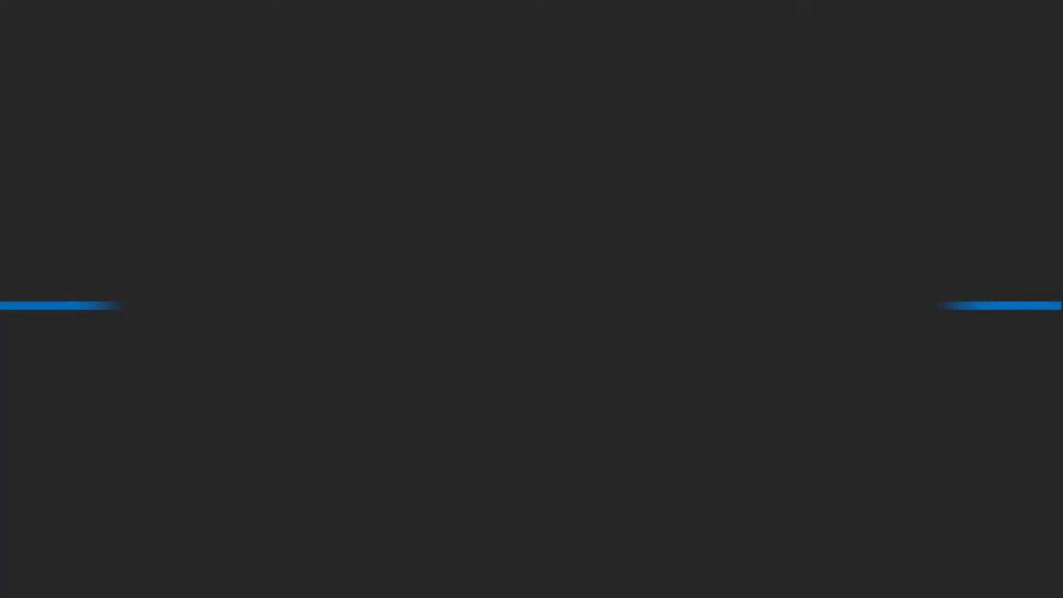